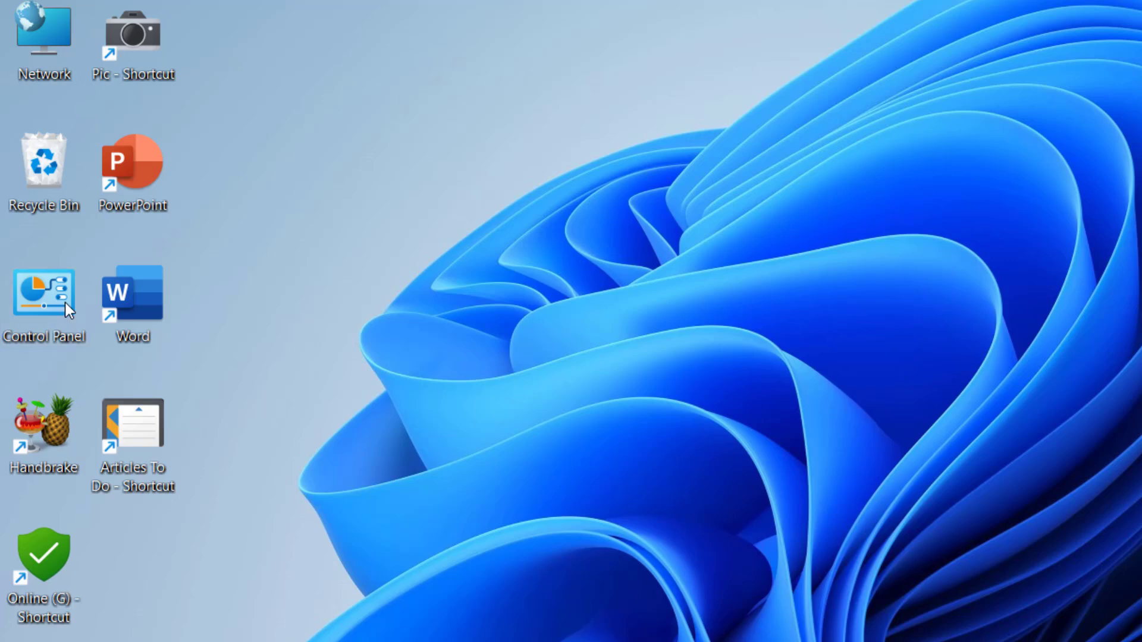
- Open Control Panel and go to Hardware and Sound > Devices and Printers
double_click(64, 303)
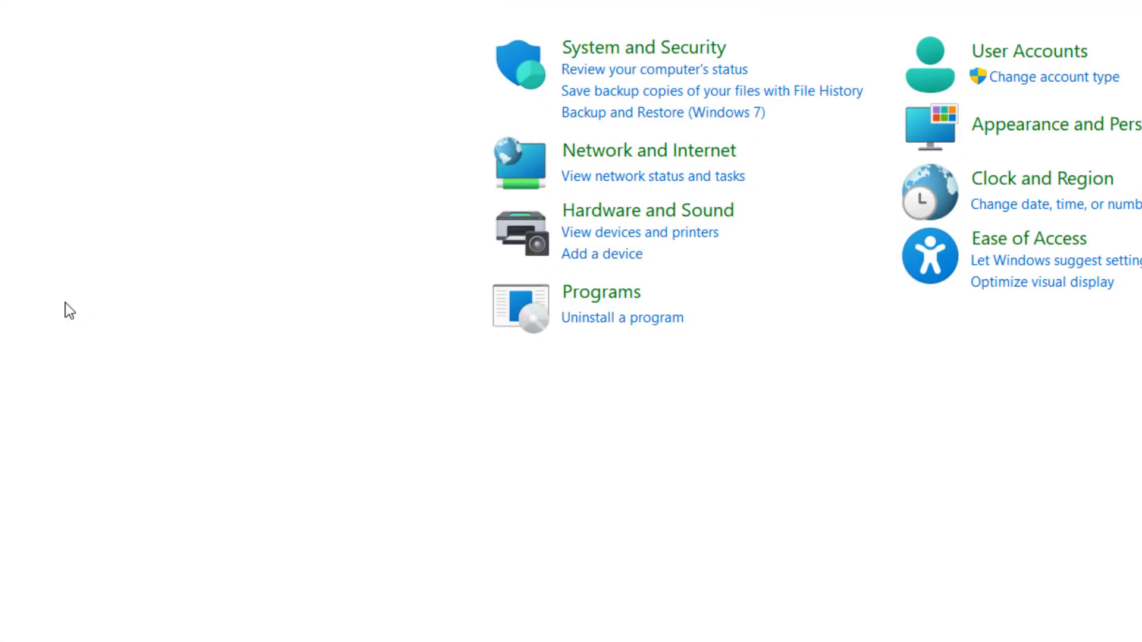
click(636, 212)
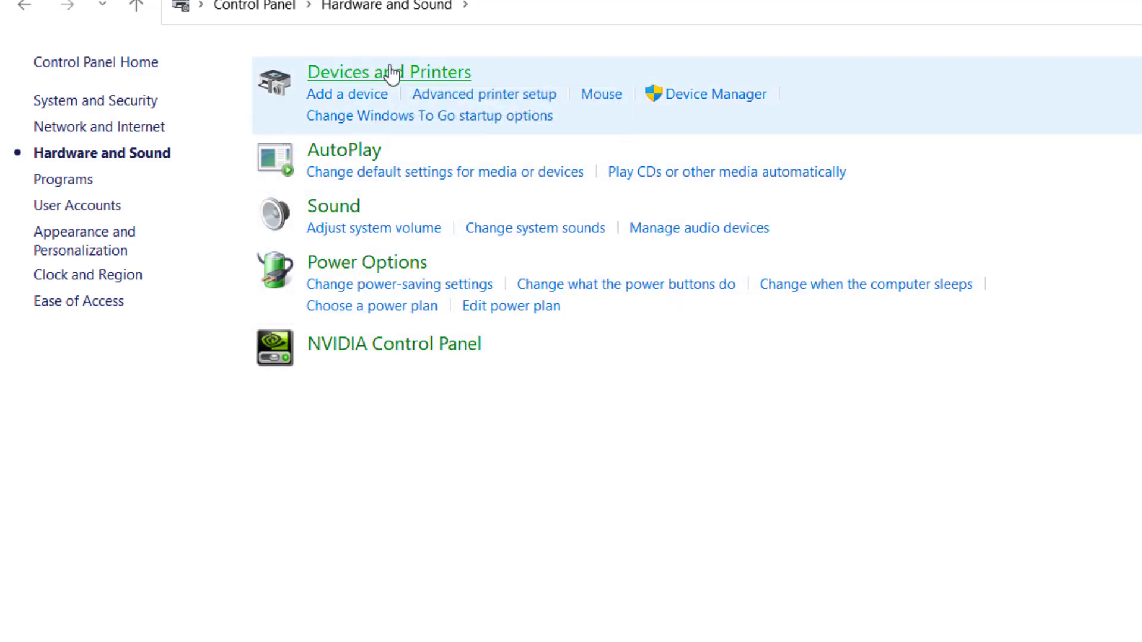
click(393, 74)
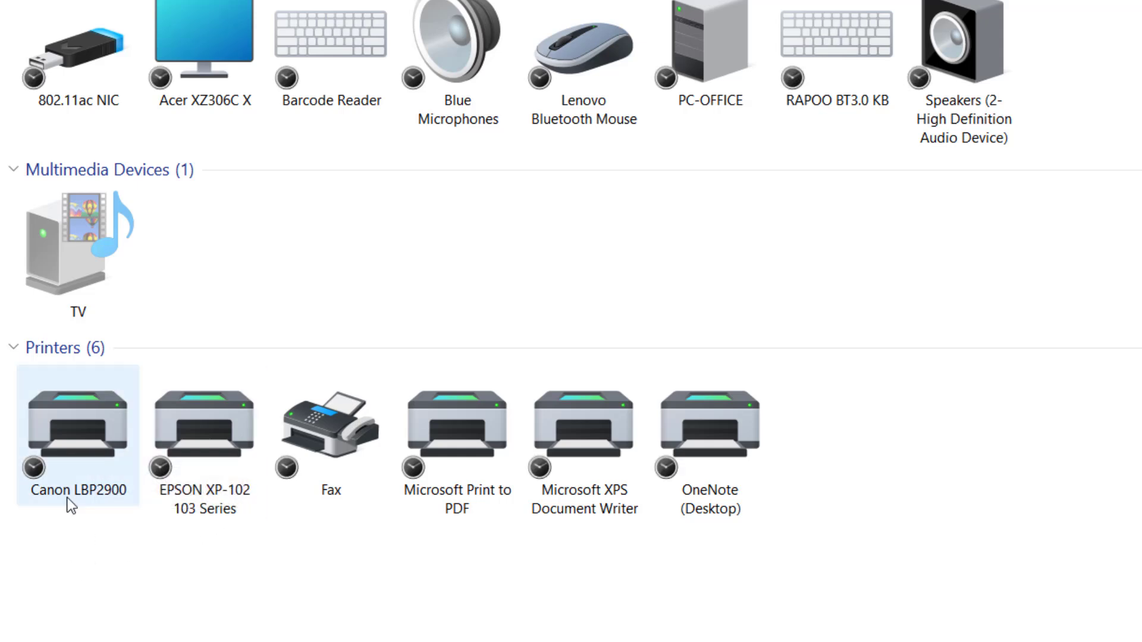
mouse_move(77, 438)
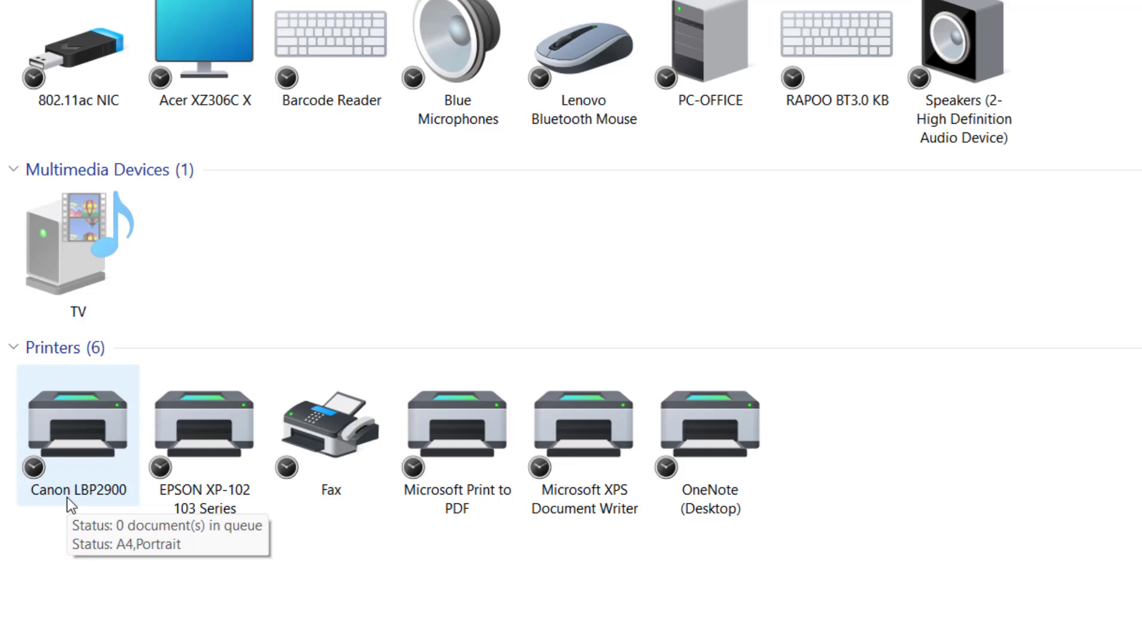
- Open the Canon LBP2900 queue, cancel all its documents, and close the queue window
double_click(69, 463)
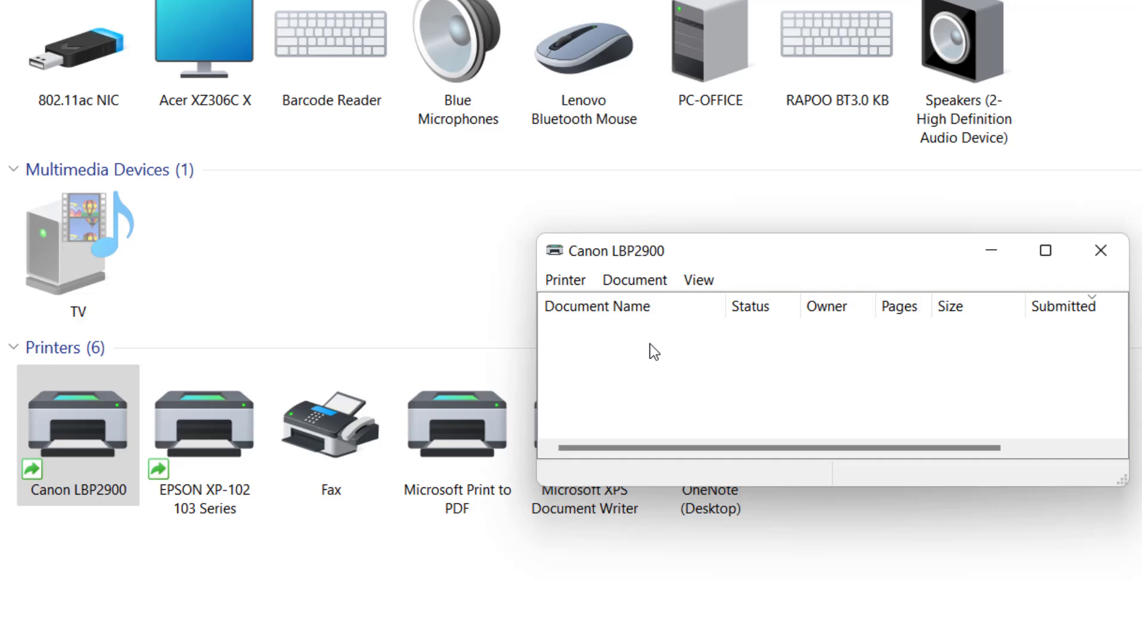
right_click(580, 321)
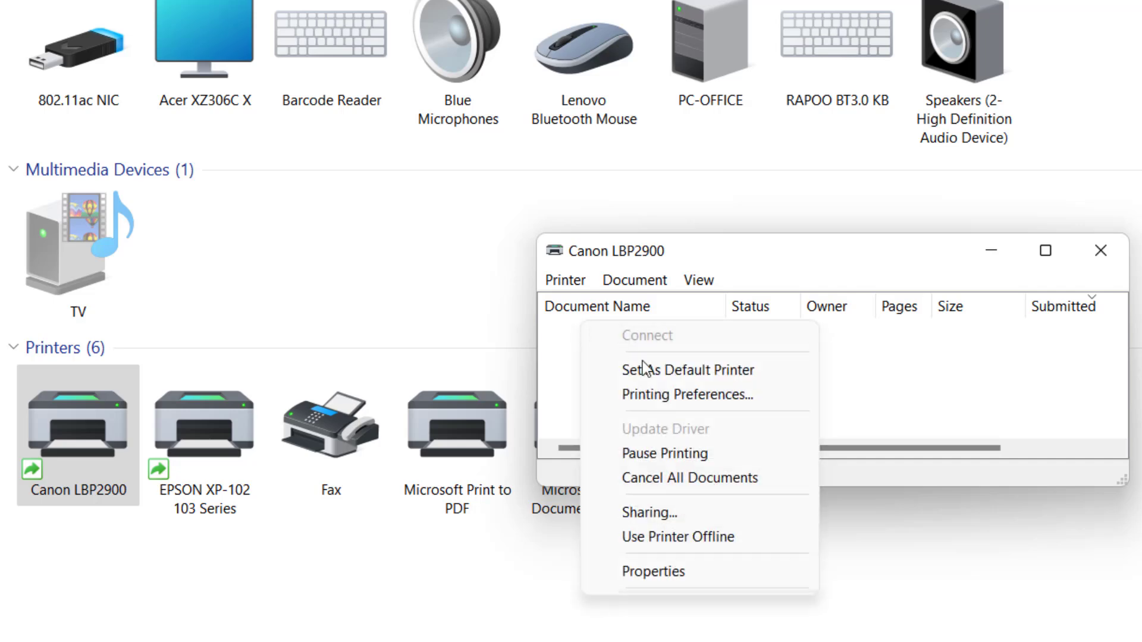
click(719, 482)
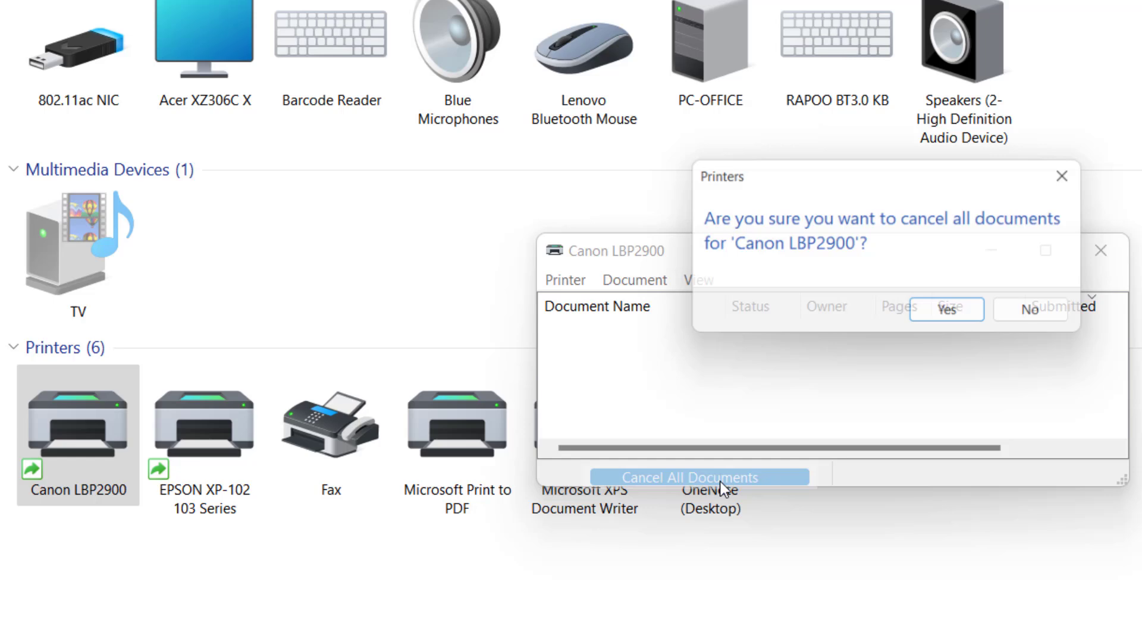
click(978, 317)
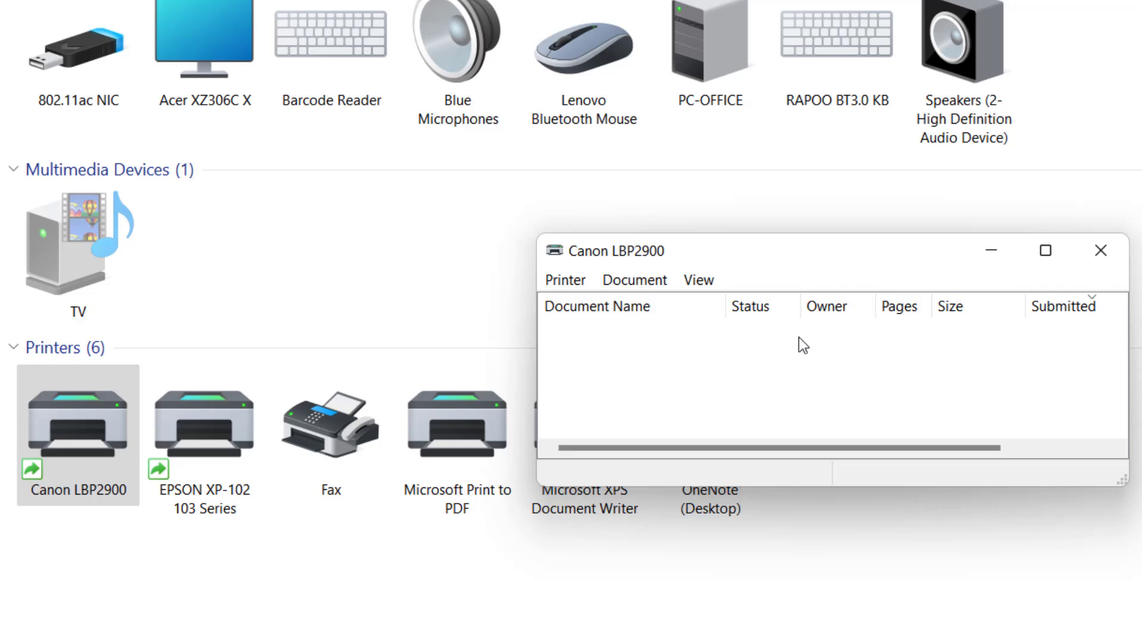
click(1100, 252)
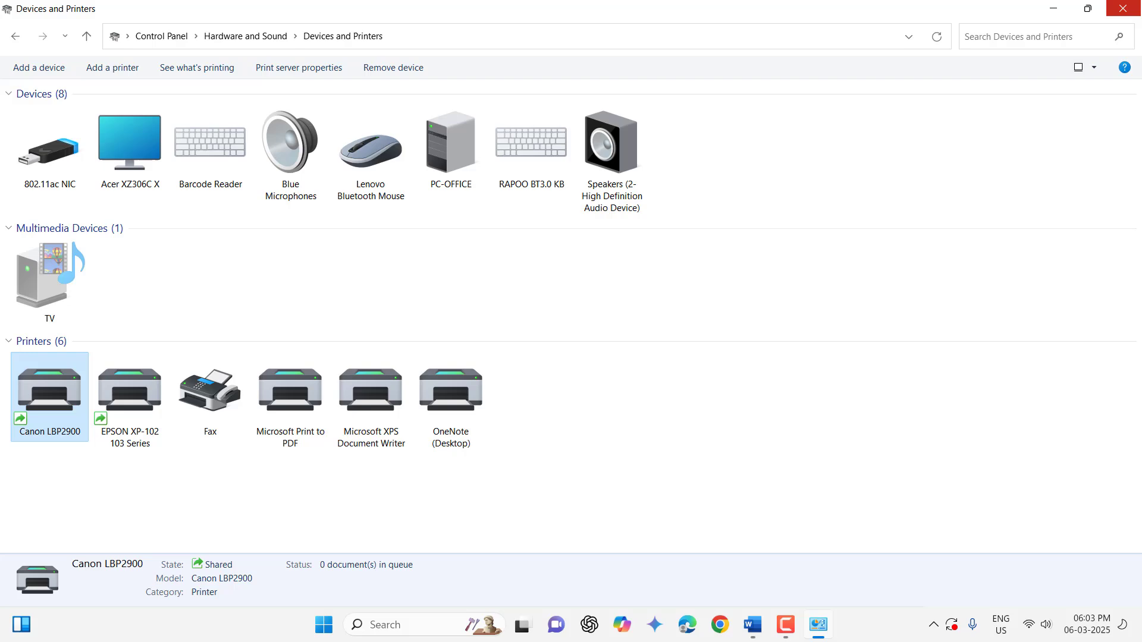
- Close Devices and Printers and launch the Services app from Windows search
click(1123, 8)
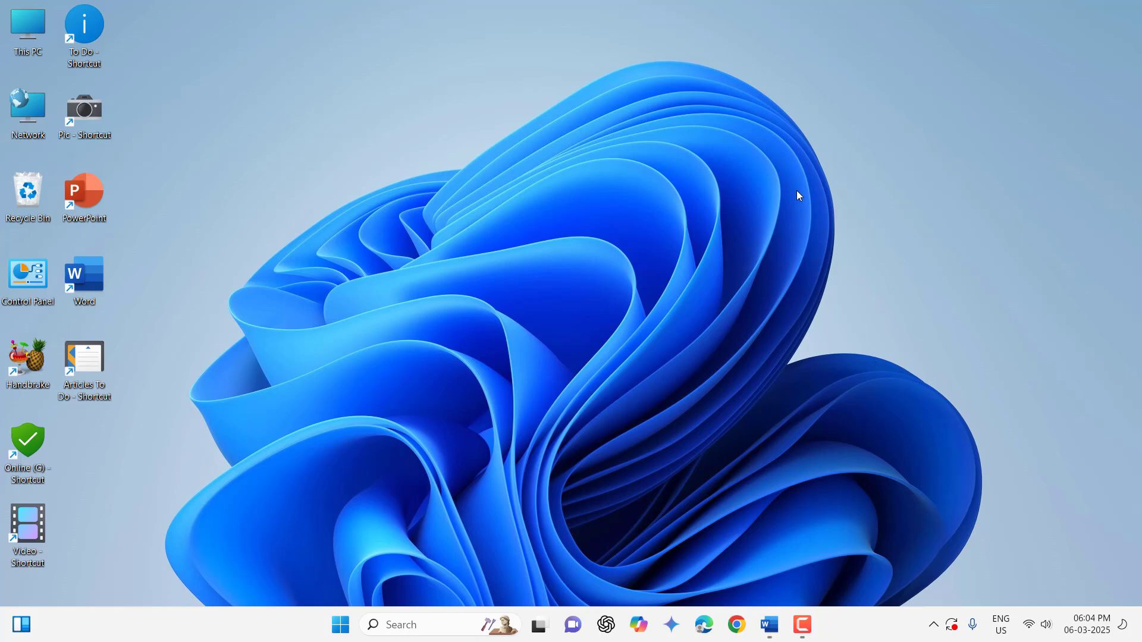
key(super)
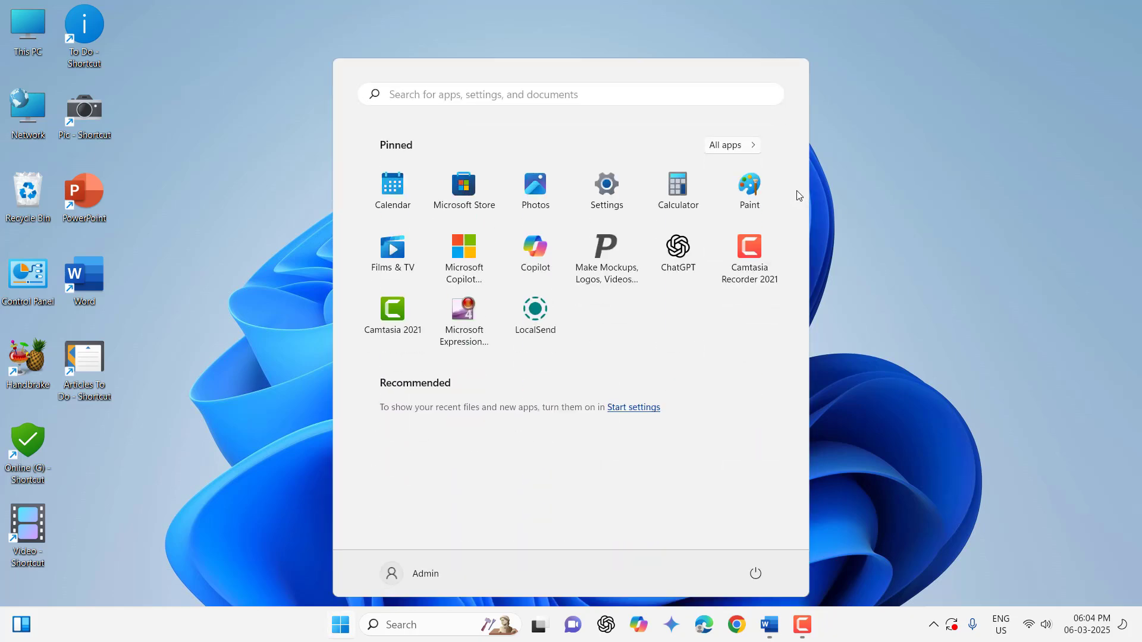
text(serviceds)
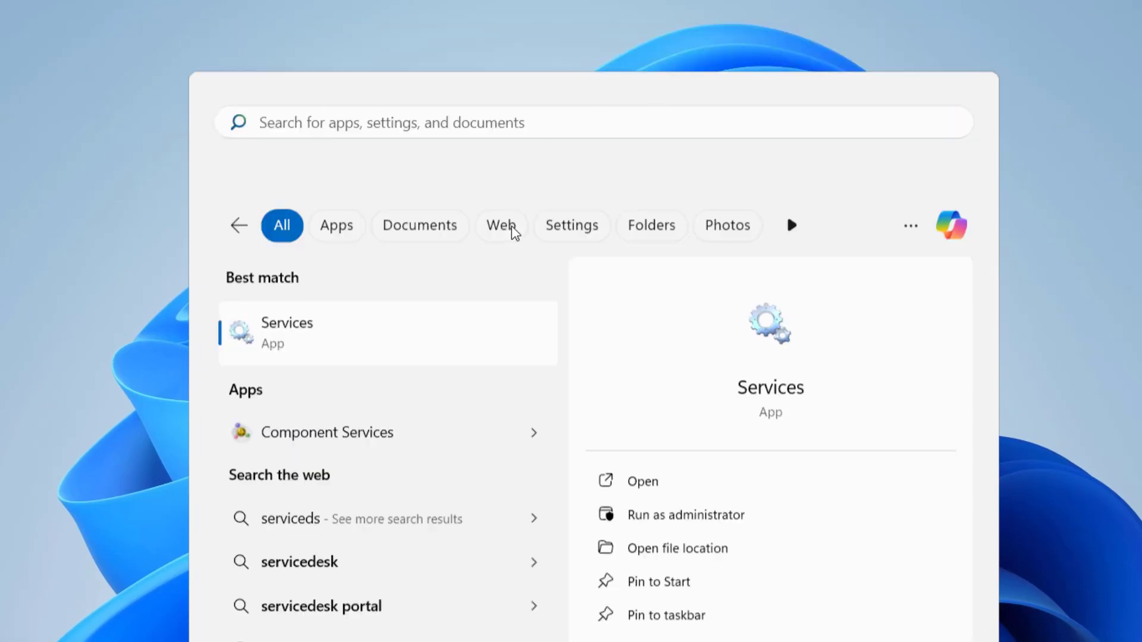
key(Return)
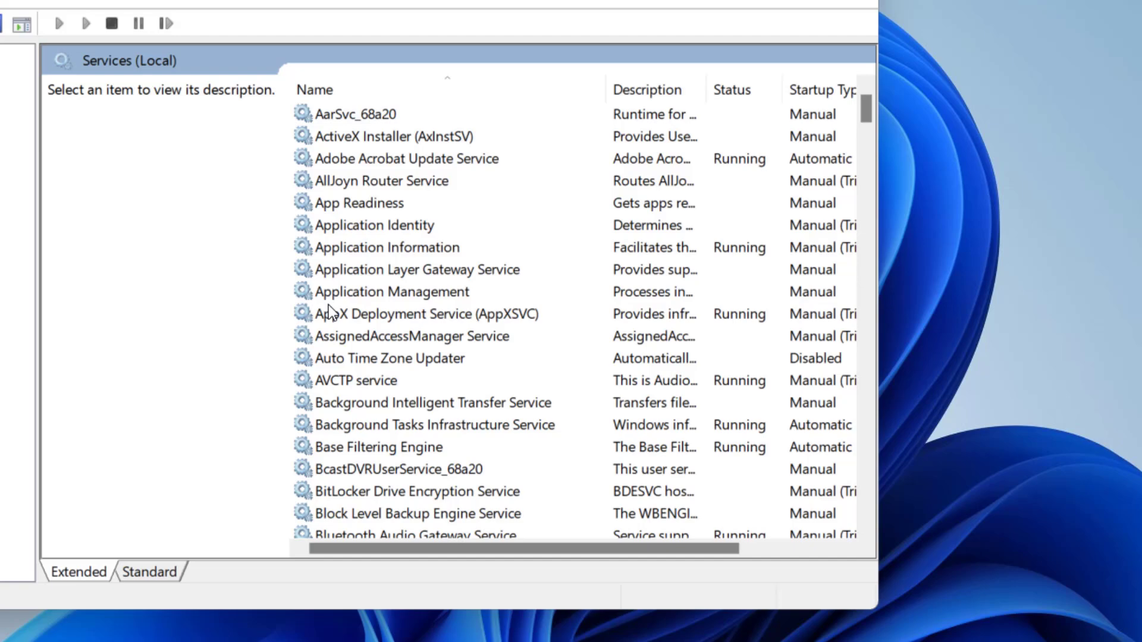
- Find Print Spooler in the Services list and restart it
click(408, 304)
text(pr)
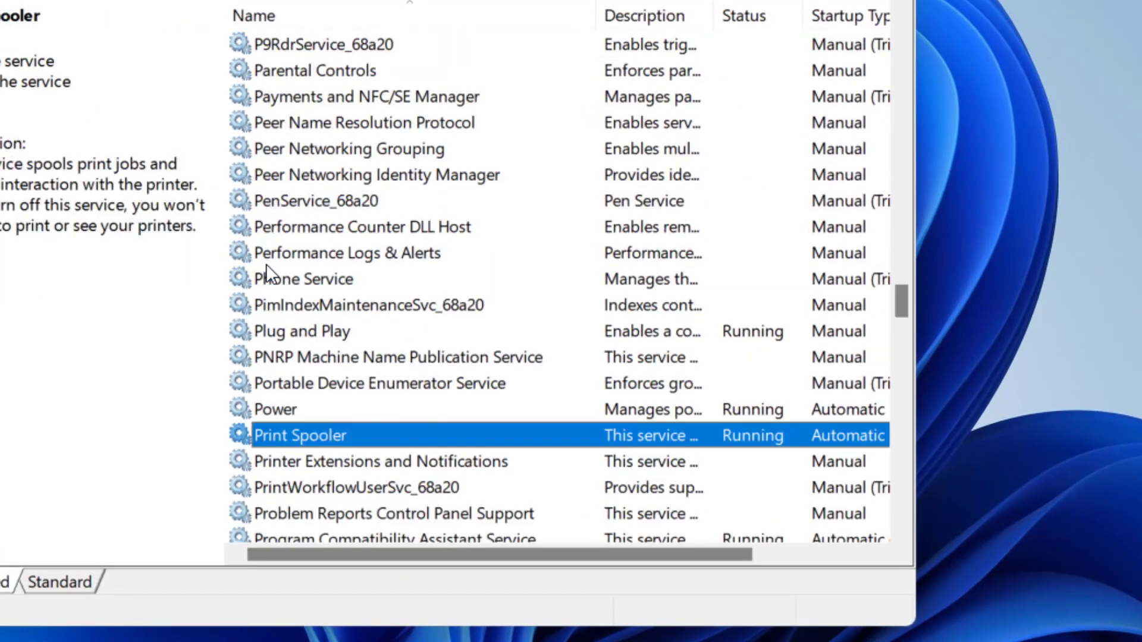
scroll(347, 408, down, 2)
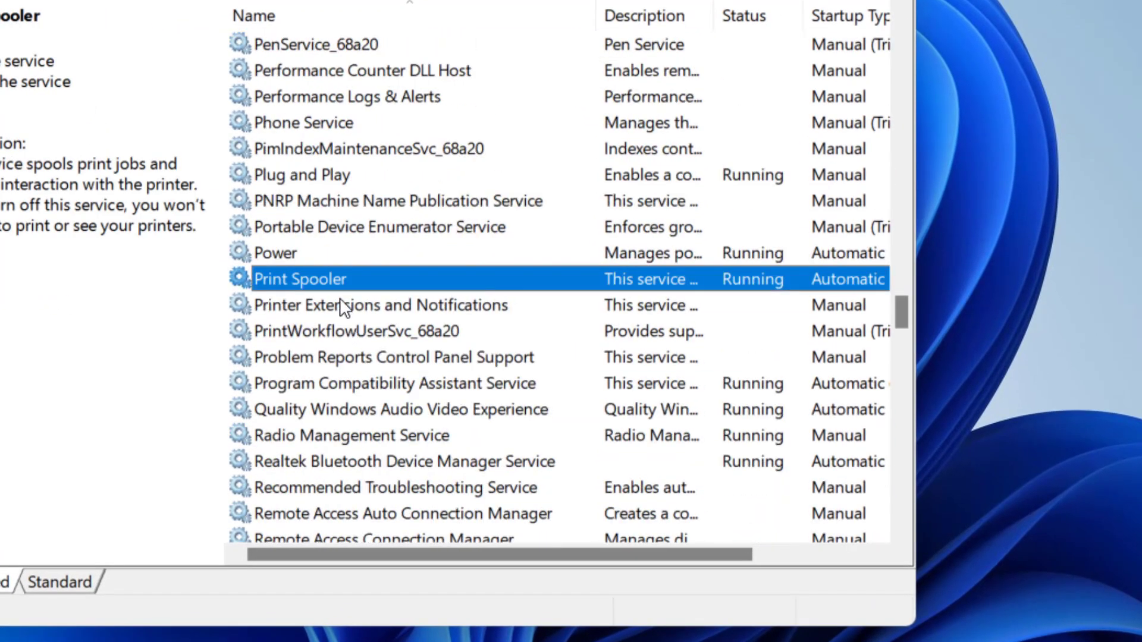
right_click(349, 279)
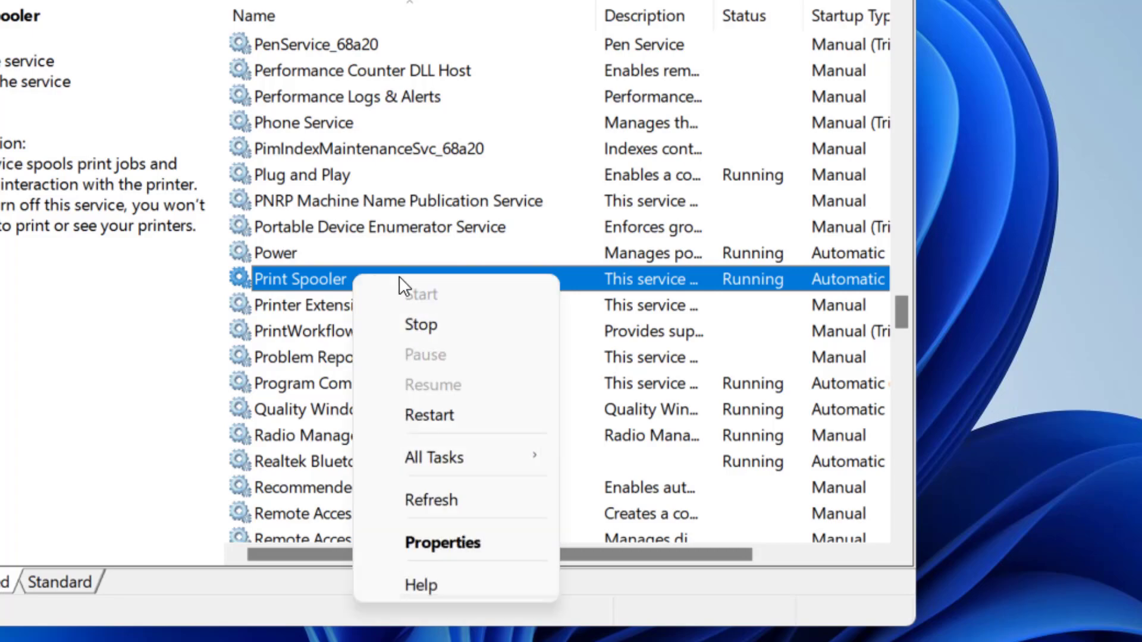
click(429, 415)
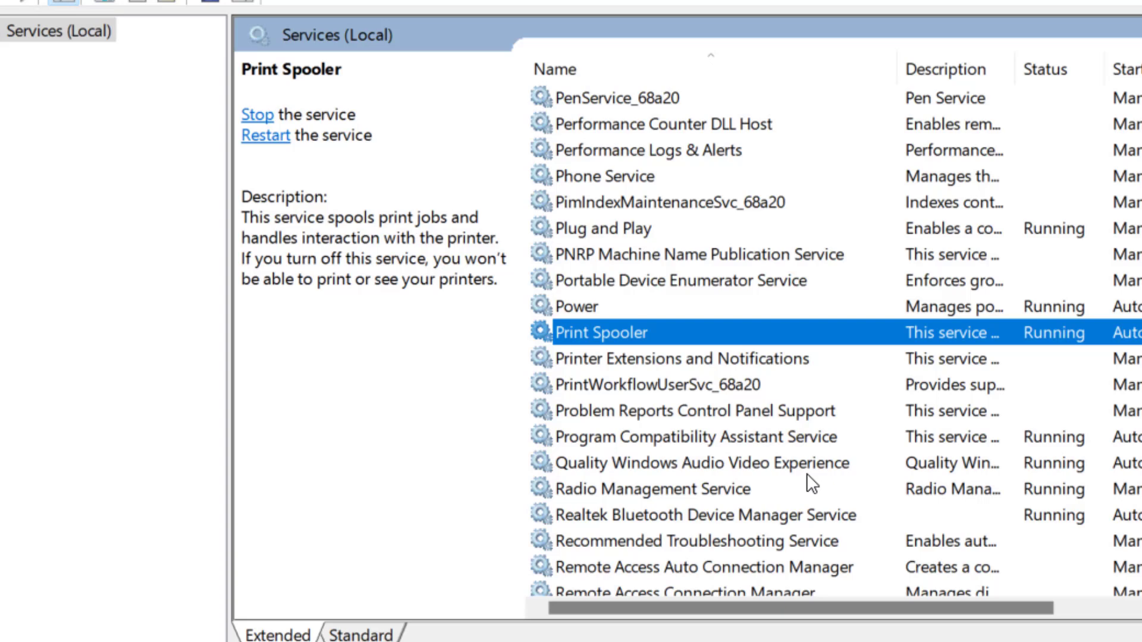
- Set Print Spooler's Startup type to Automatic, then confirm with Apply and OK
double_click(605, 332)
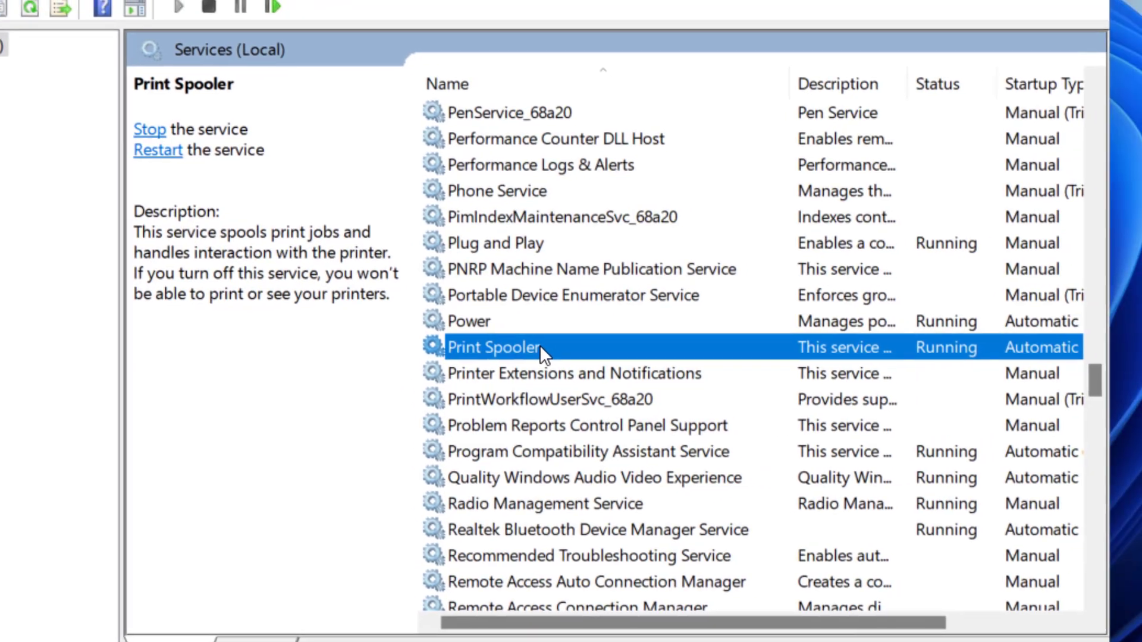
drag(451, 13, 803, 13)
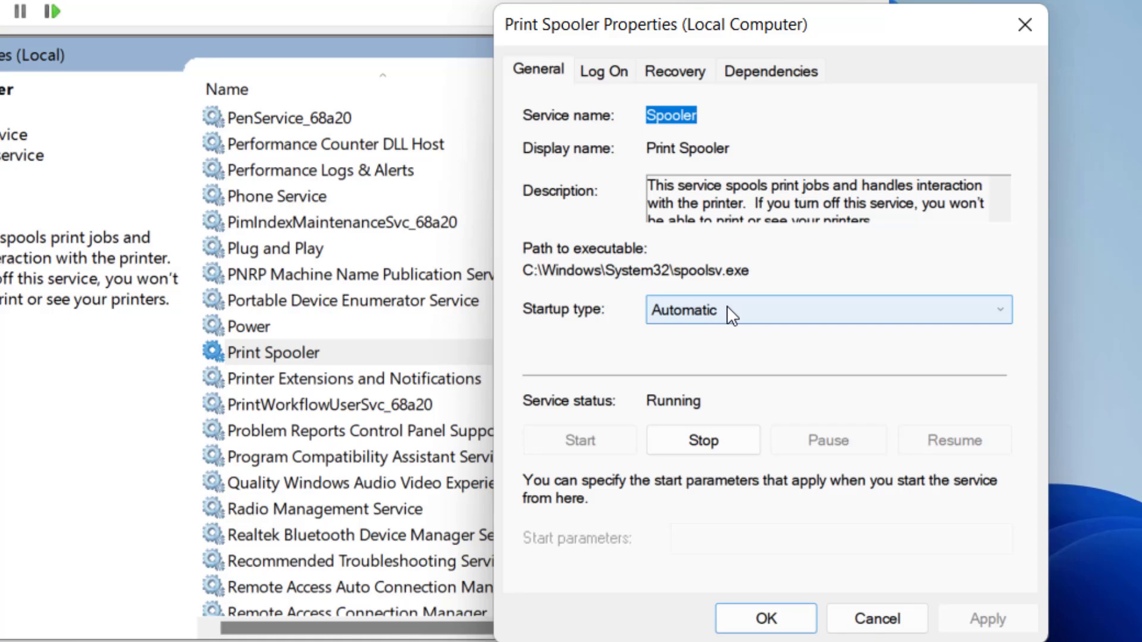
click(728, 310)
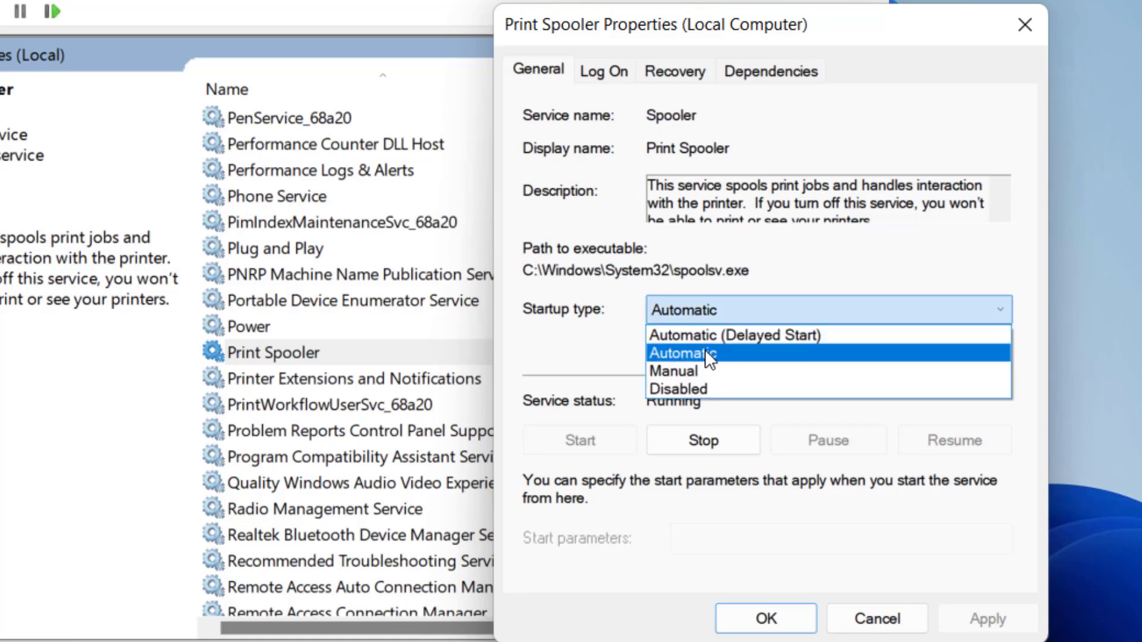
click(705, 350)
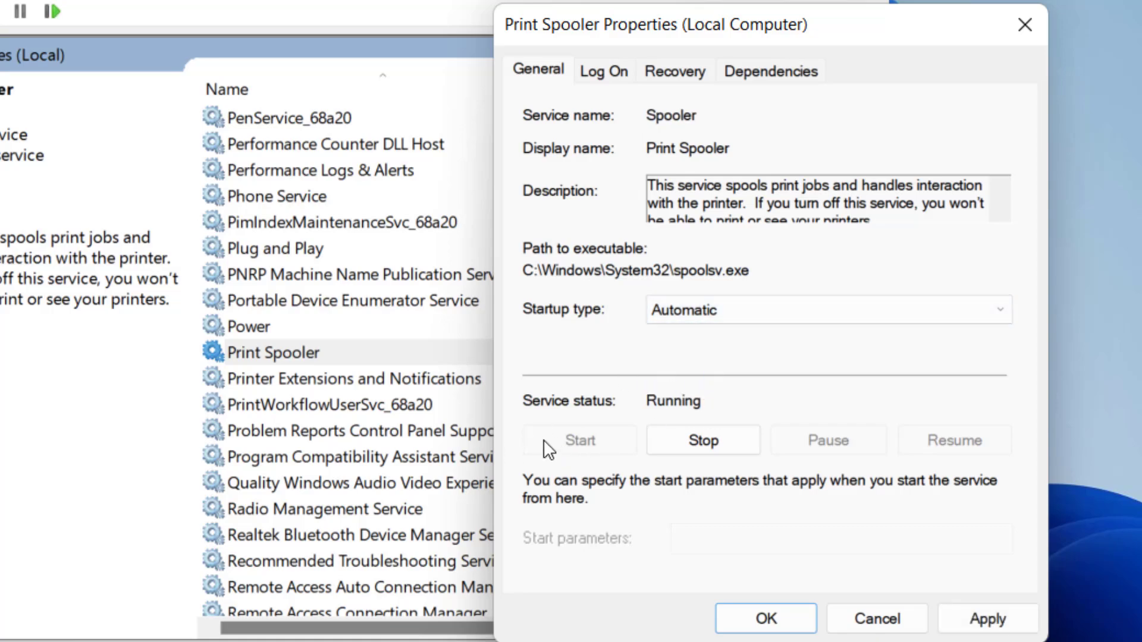
click(988, 618)
click(765, 619)
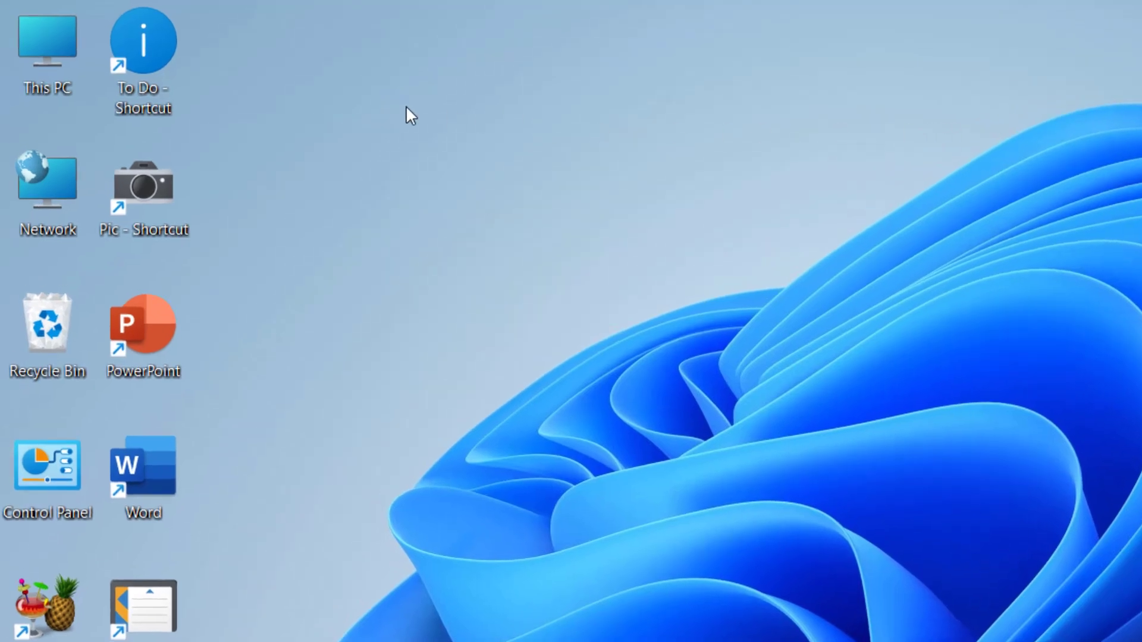
right_click(38, 28)
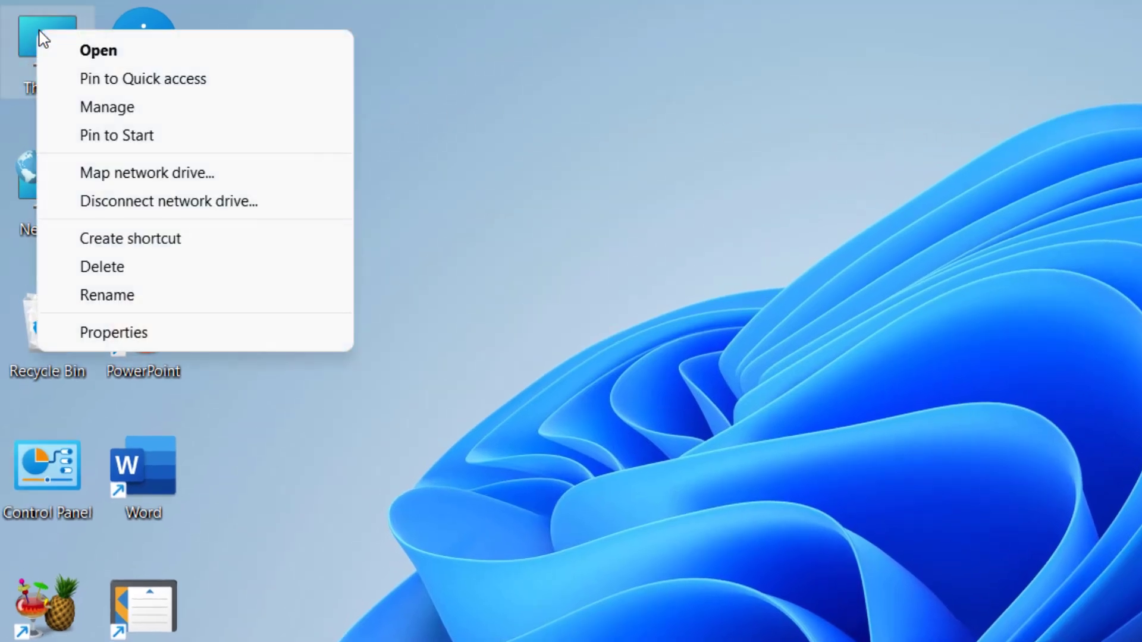
click(166, 93)
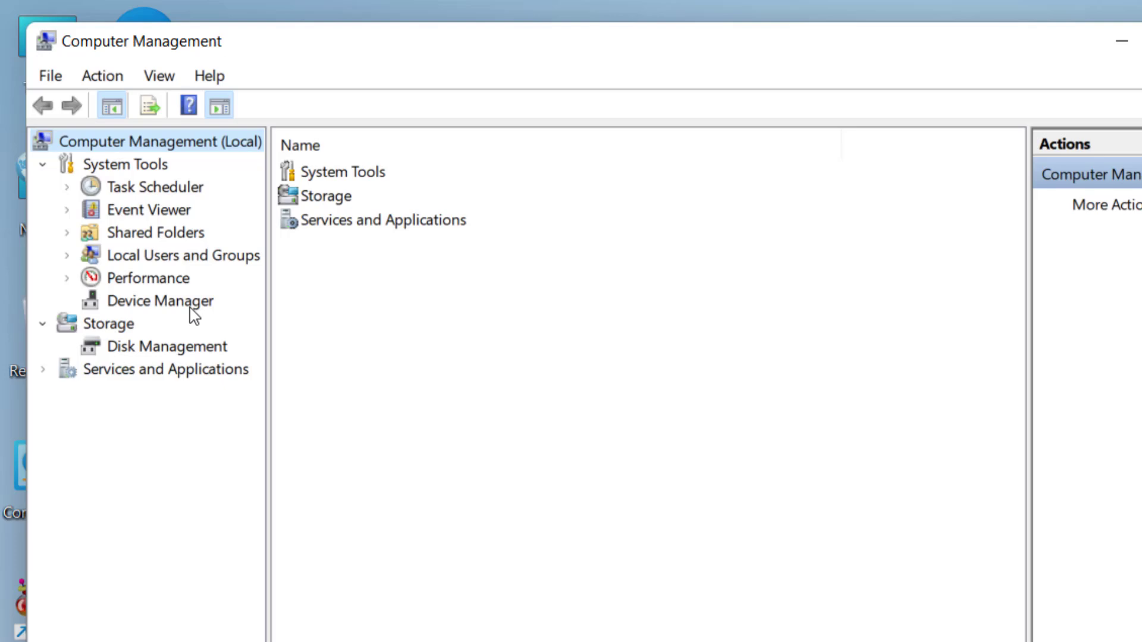
click(192, 303)
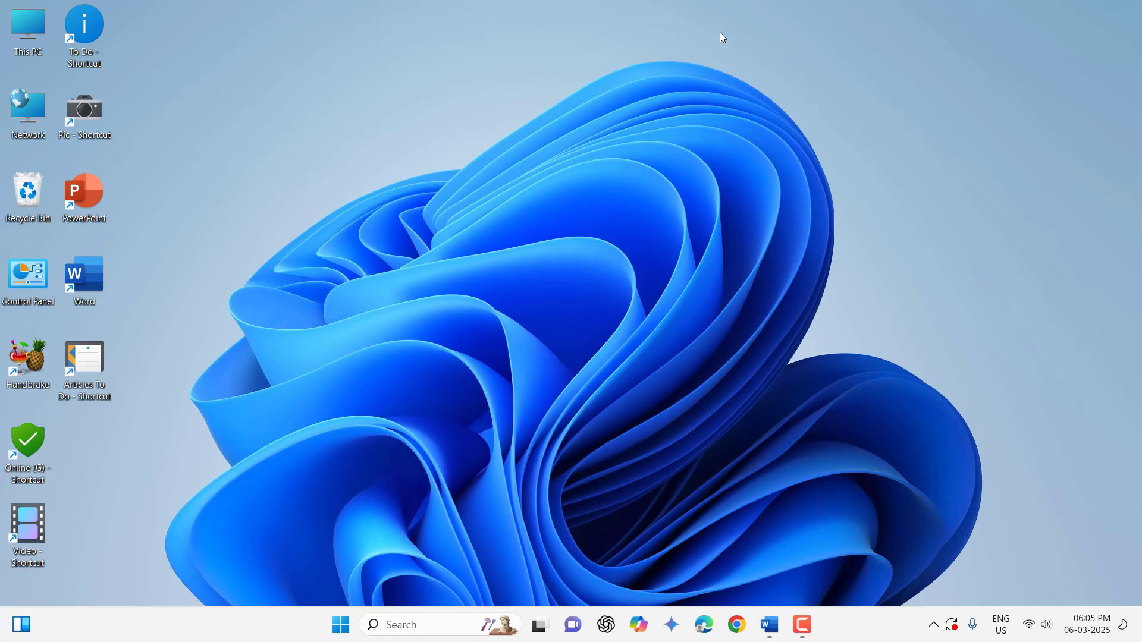
- Open Settings from Start and go to System > Troubleshoot
click(340, 625)
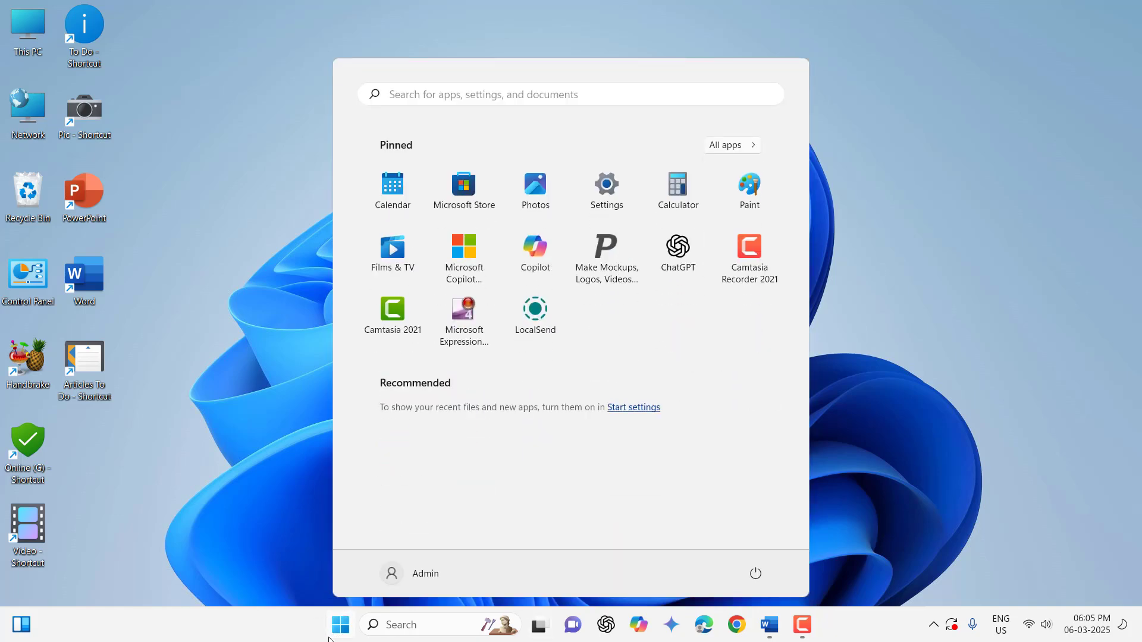
click(606, 185)
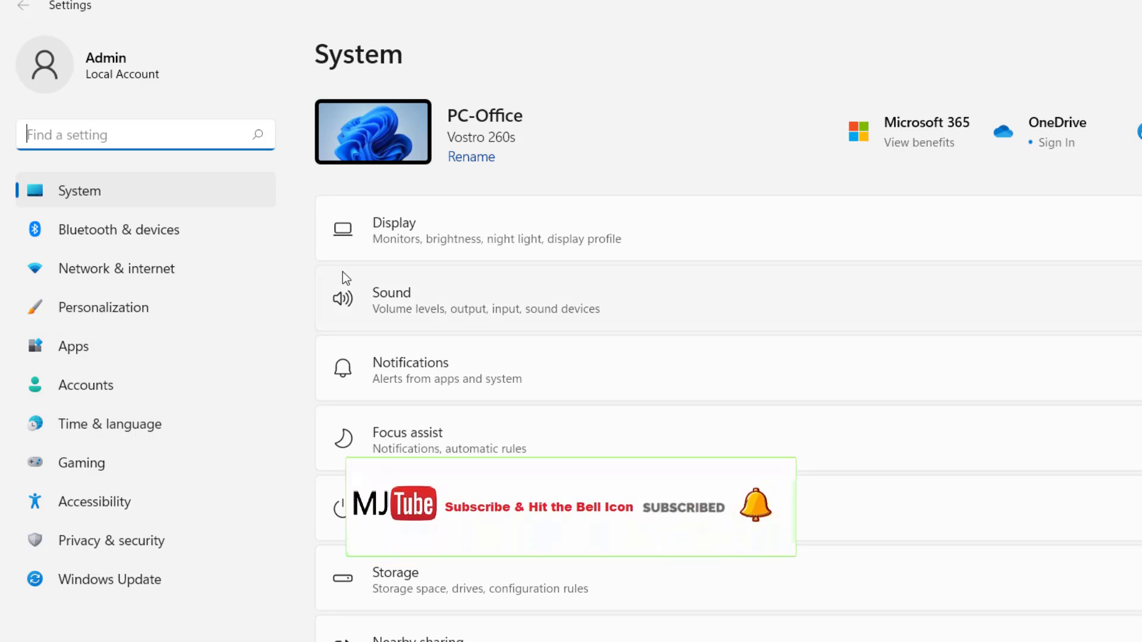
scroll(649, 441, down, 2)
scroll(649, 440, down, 3)
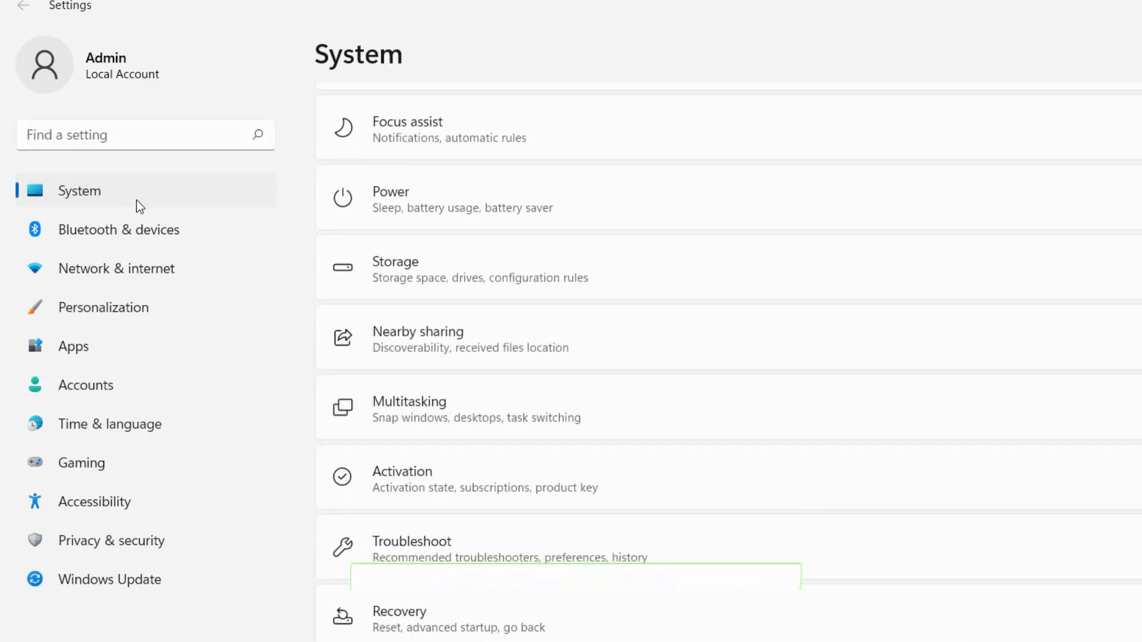
scroll(553, 360, down, 1)
scroll(552, 361, down, 1)
scroll(610, 403, up, 3)
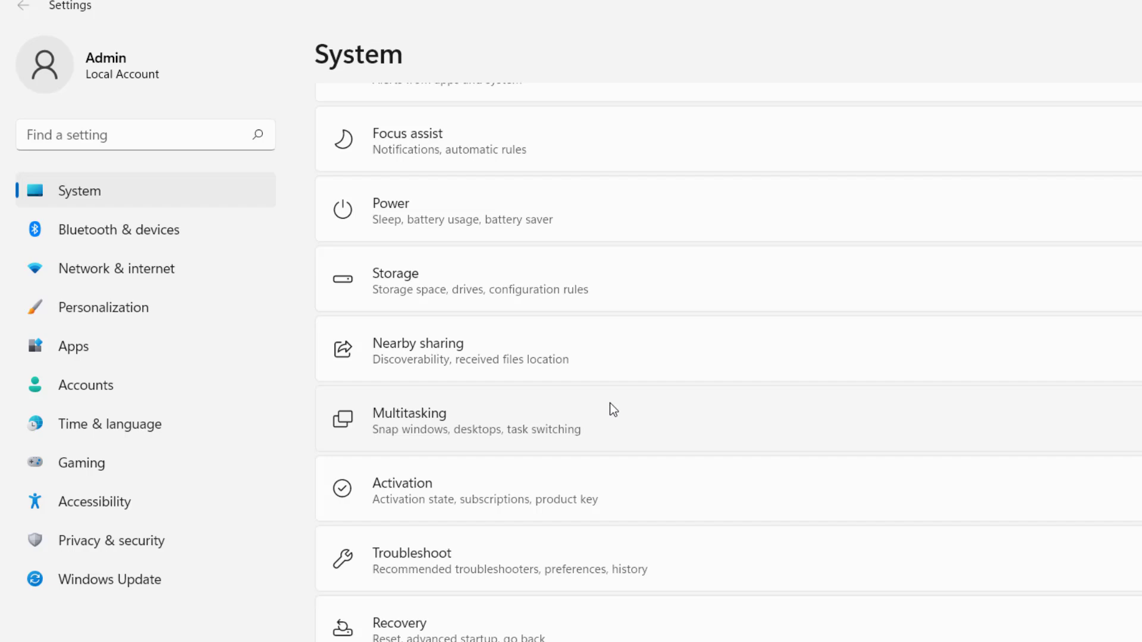
scroll(609, 402, up, 1)
scroll(610, 403, up, 3)
scroll(612, 356, down, 3)
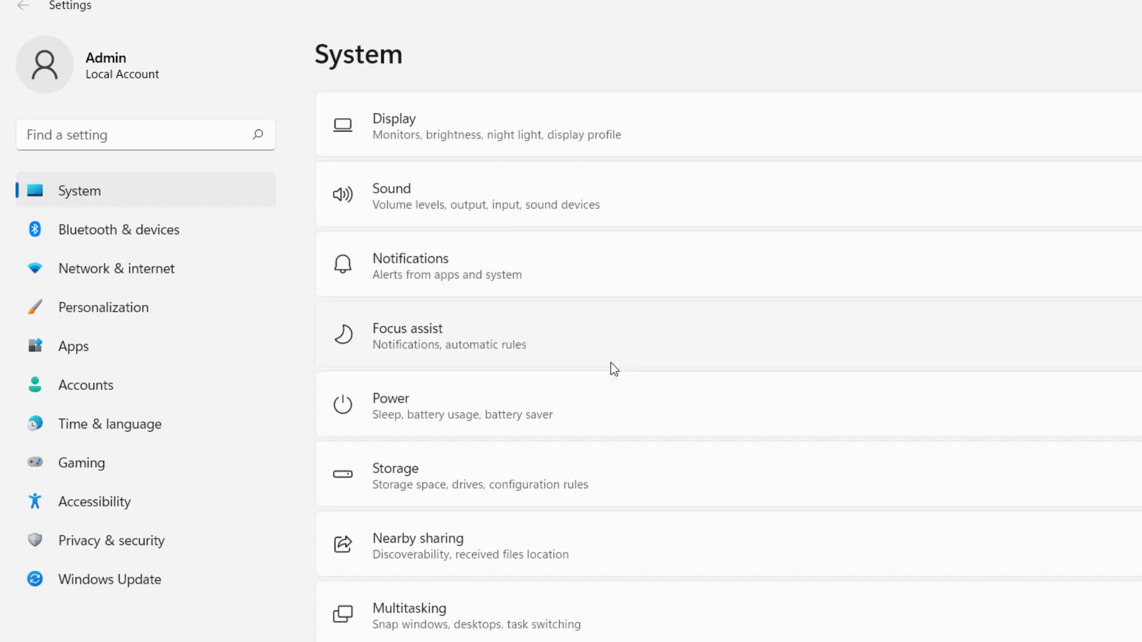
scroll(612, 363, down, 1)
scroll(612, 366, down, 2)
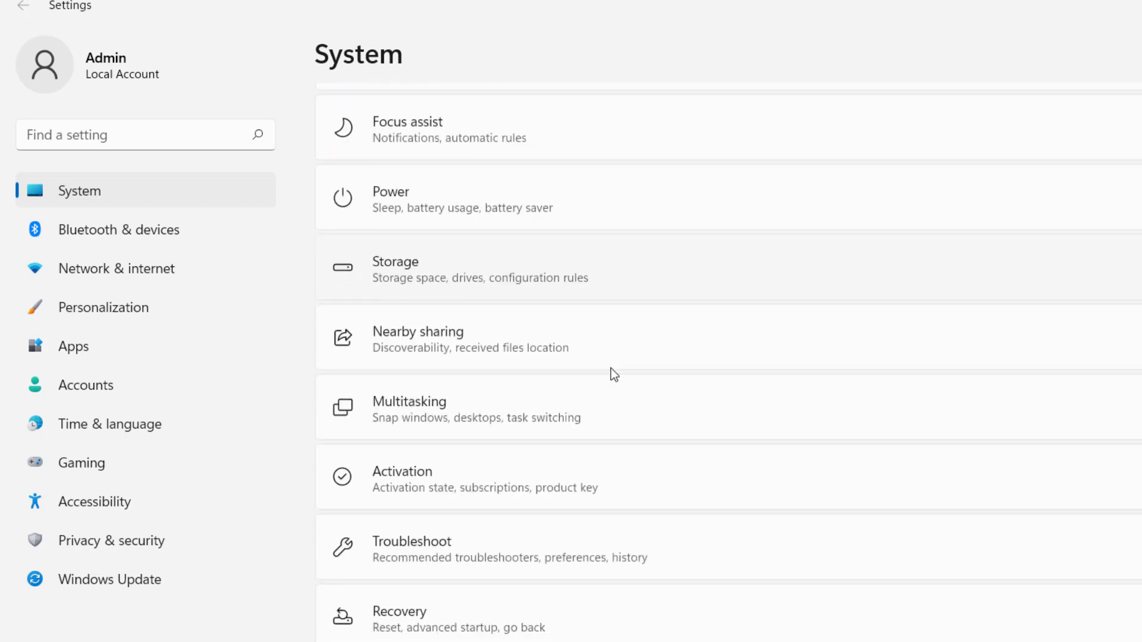
click(586, 536)
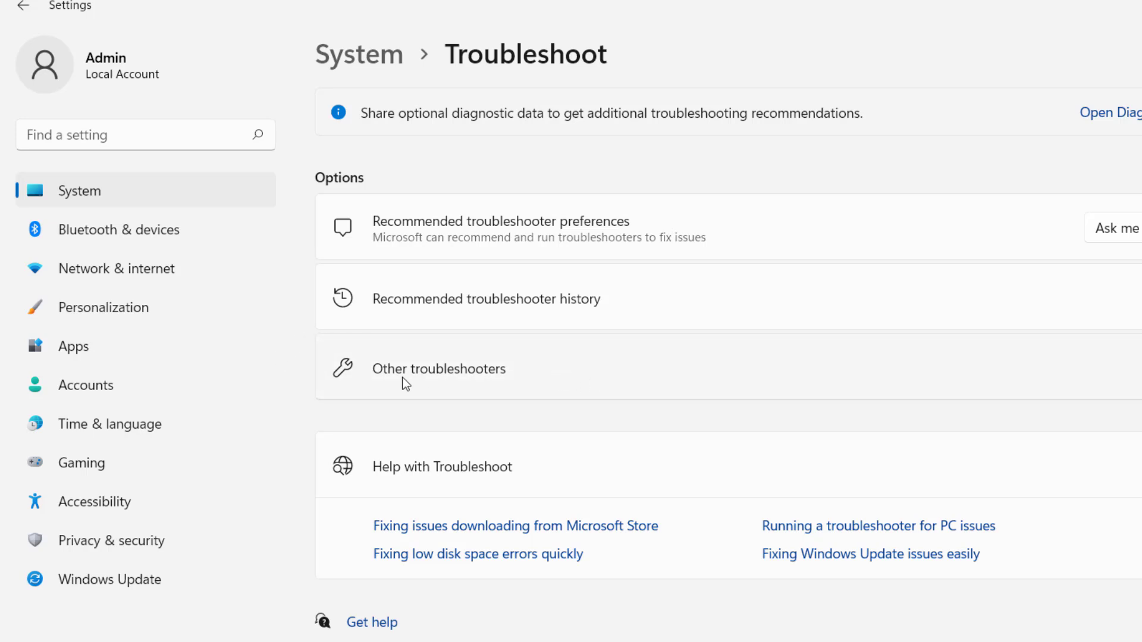
- Open the Other troubleshooters list
click(403, 377)
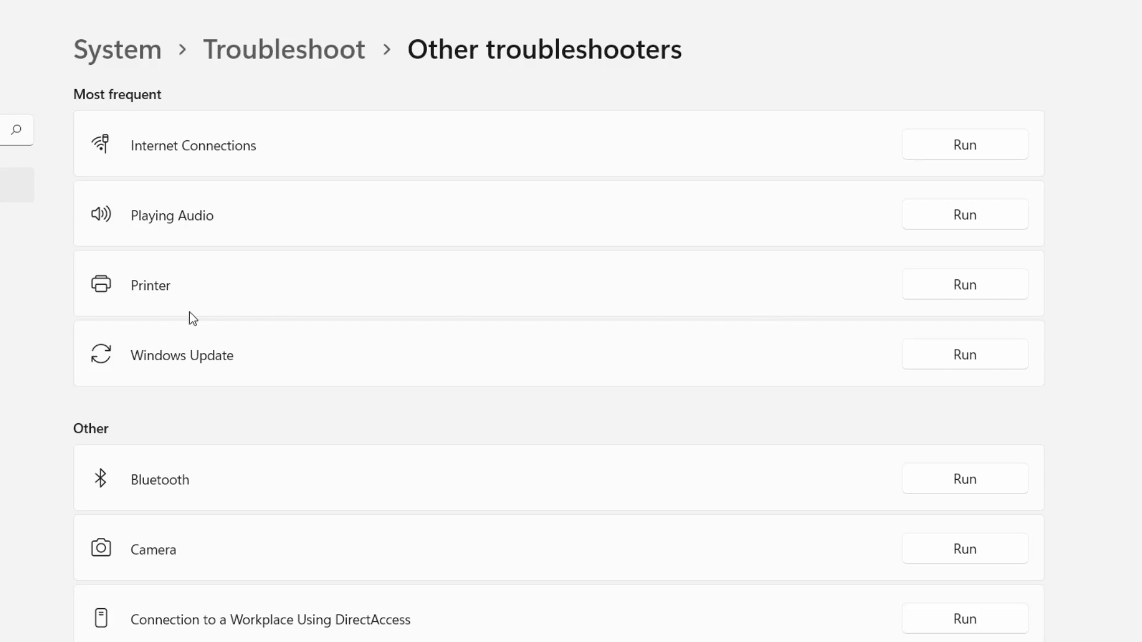
- Run the Printer troubleshooter, then cancel it at the printer selection
click(945, 296)
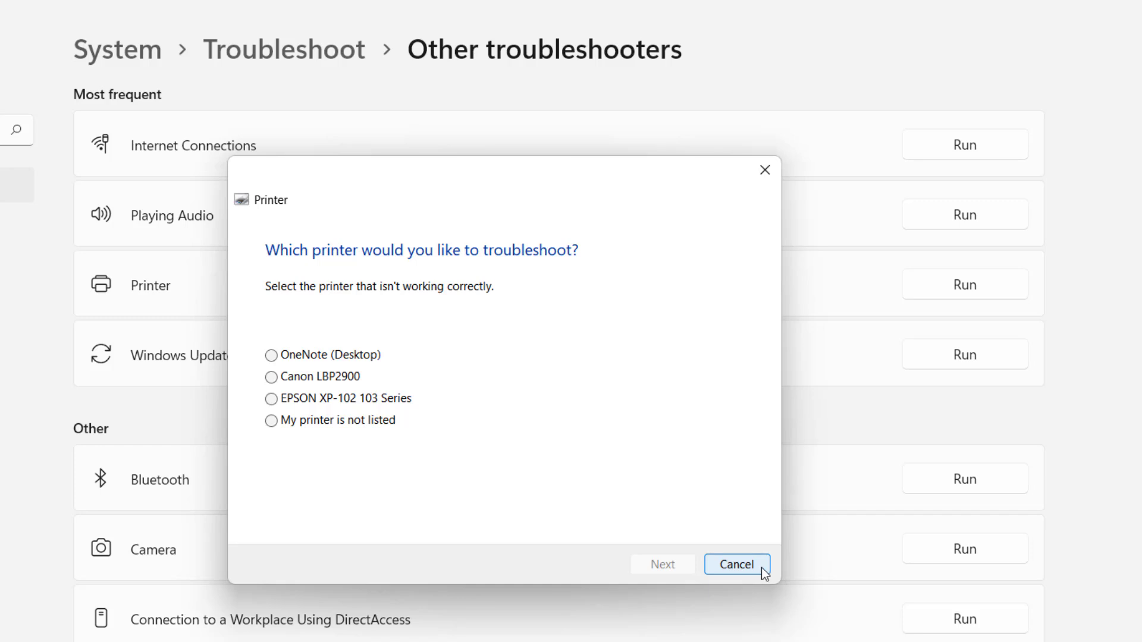
click(762, 568)
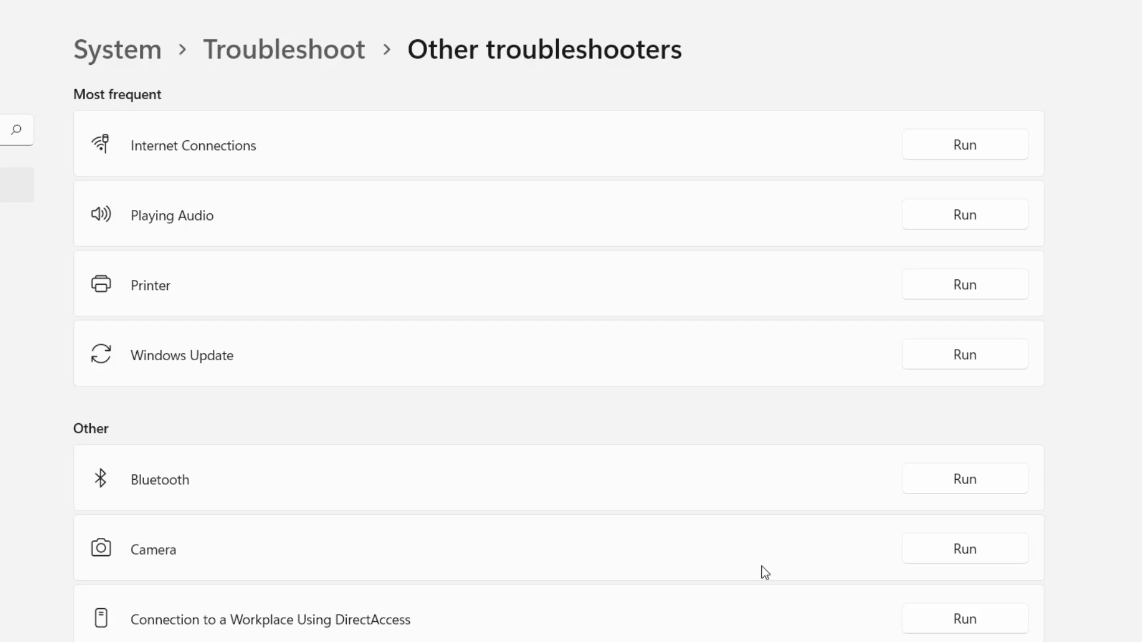